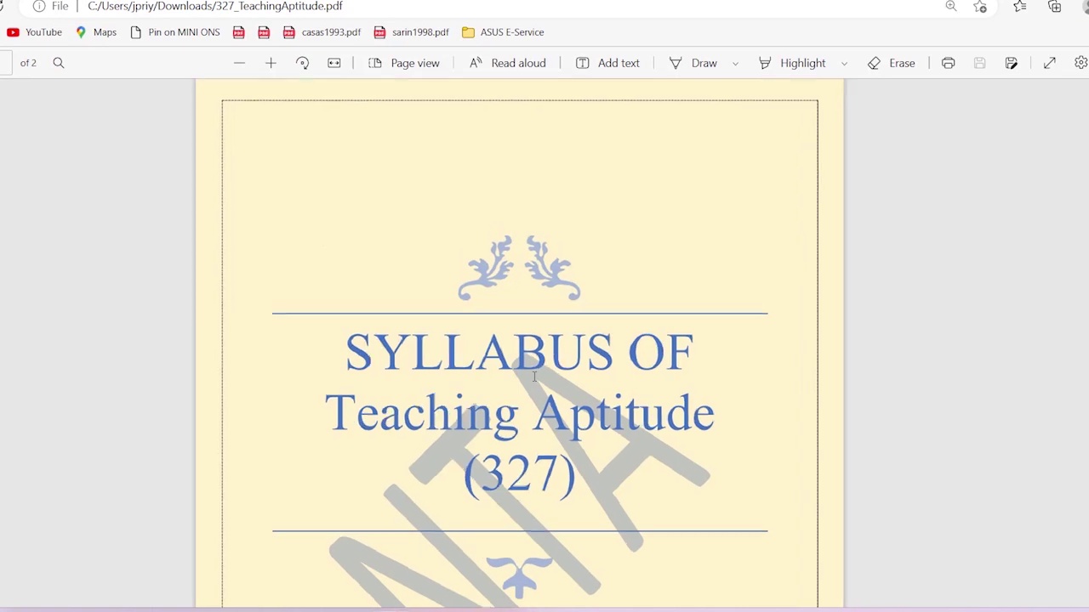
scroll(534, 378, up, 2)
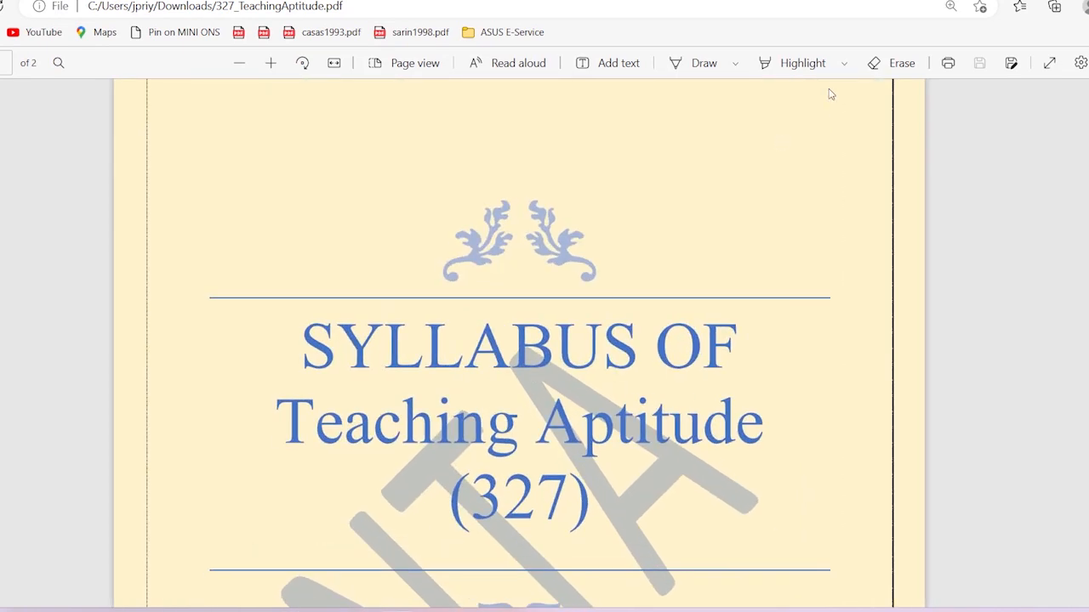
scroll(639, 153, up, 1)
With the Draw pen, handwrite Bsc BEd and BA BEd at the top and tick both lines
click(689, 63)
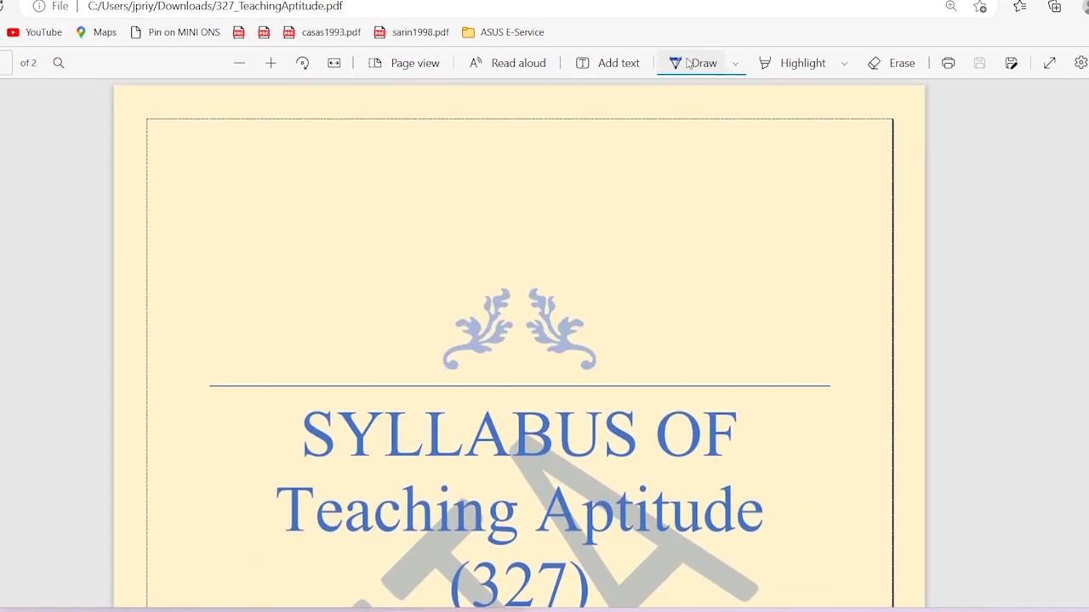
mouse_move(466, 136)
mouse_down()
mouse_move(476, 179)
mouse_move(570, 145)
mouse_up()
mouse_move(478, 189)
mouse_down()
mouse_move(490, 204)
mouse_move(506, 191)
mouse_move(557, 189)
mouse_move(568, 157)
mouse_up()
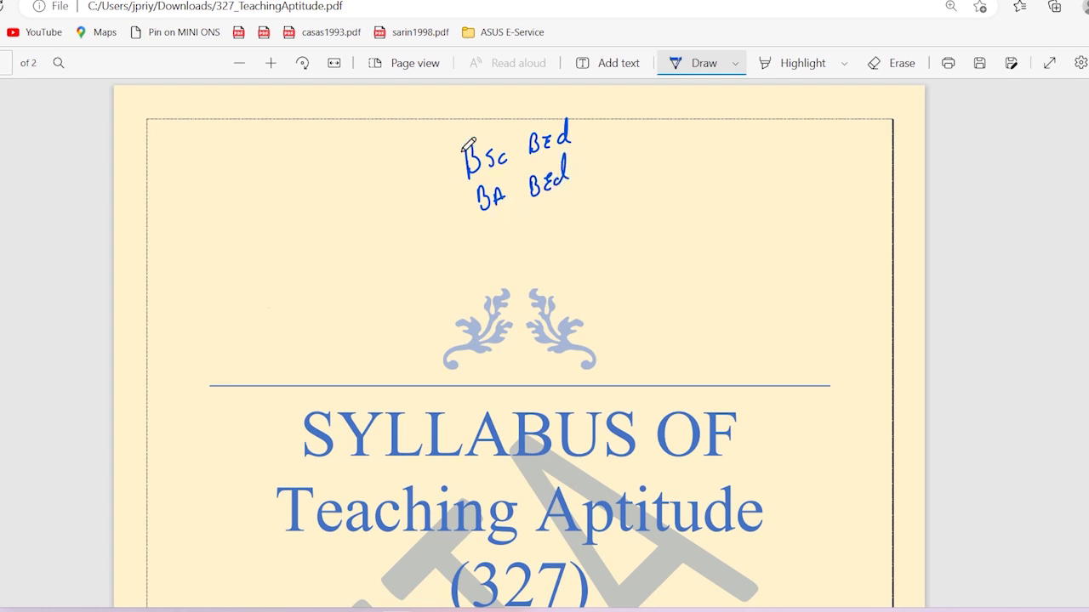
drag(435, 164, 467, 143)
drag(440, 217, 483, 189)
Write B.Ed. on a third line, circle it and add a pointer stroke
mouse_move(527, 223)
mouse_down()
mouse_move(536, 251)
mouse_move(573, 207)
mouse_move(571, 234)
mouse_up()
click(587, 230)
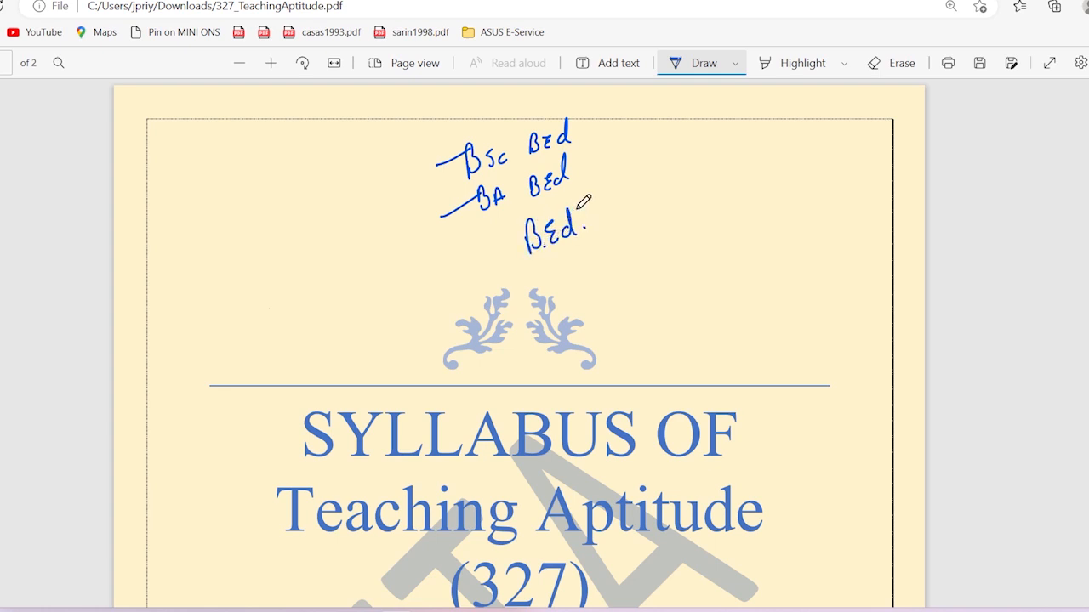
click(545, 241)
mouse_move(587, 198)
mouse_down()
mouse_move(597, 183)
mouse_move(586, 197)
mouse_up()
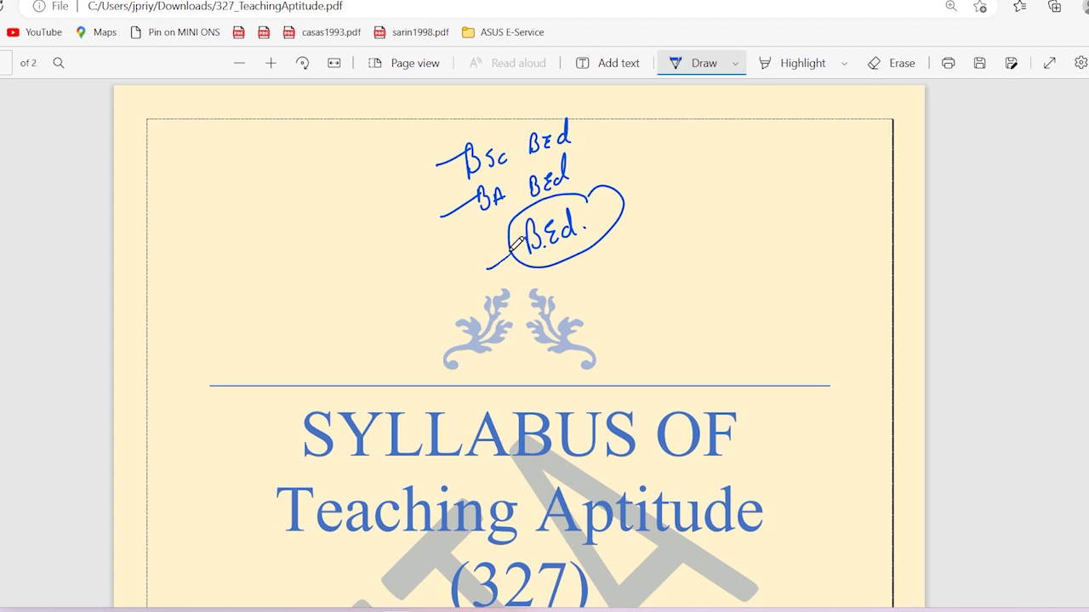
drag(489, 271, 515, 242)
Write Subject beside the ornament and tick before the Teaching Aptitude title
mouse_move(310, 311)
mouse_down()
mouse_move(306, 324)
mouse_move(340, 310)
mouse_move(355, 281)
mouse_move(382, 268)
mouse_up()
drag(374, 256, 389, 252)
drag(260, 523, 282, 481)
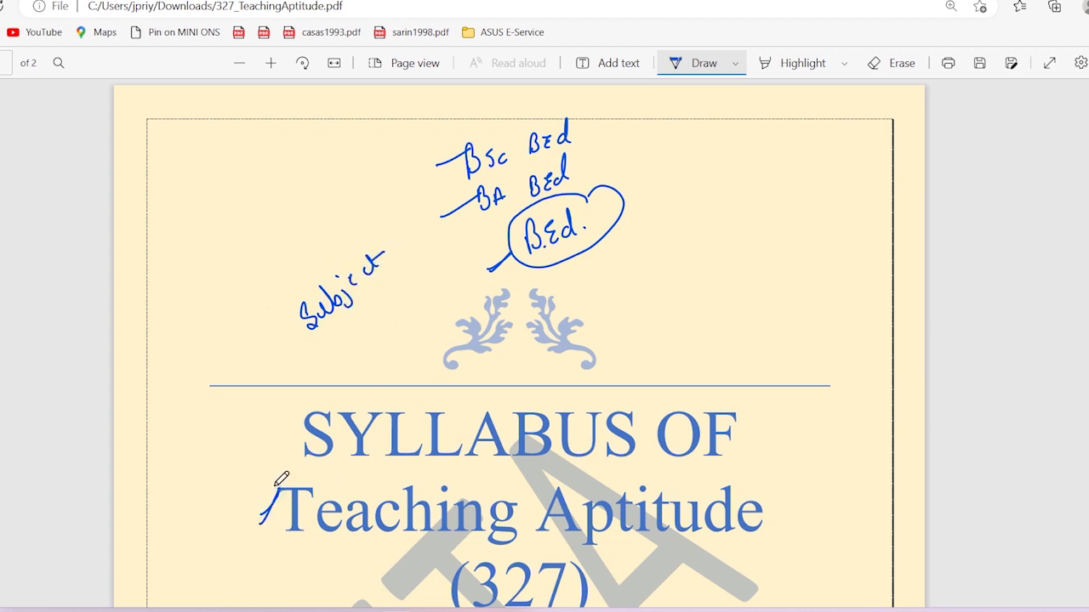
scroll(282, 480, down, 3)
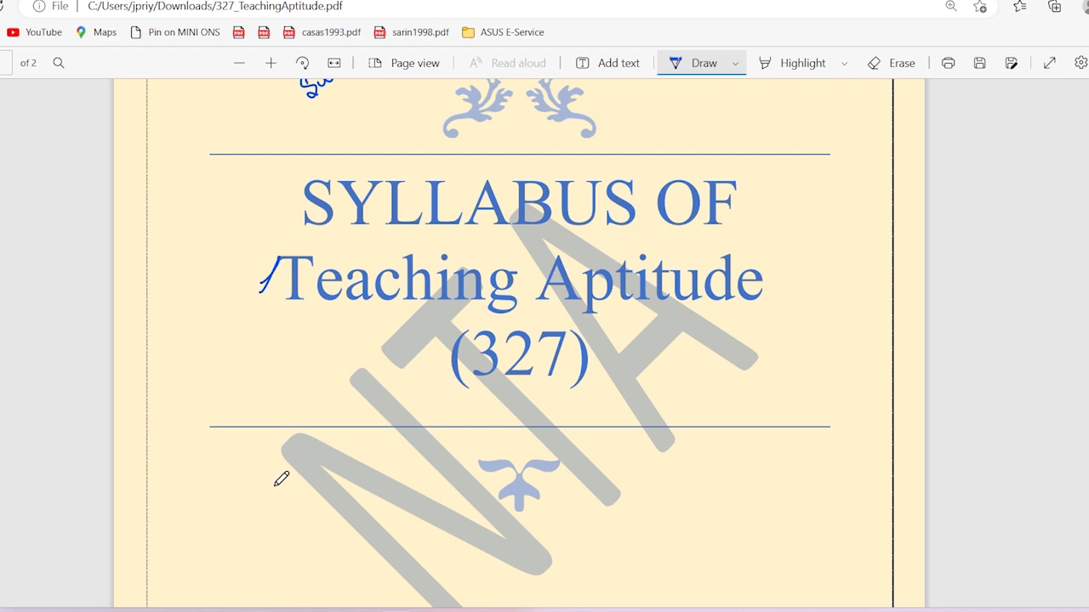
scroll(281, 480, down, 10)
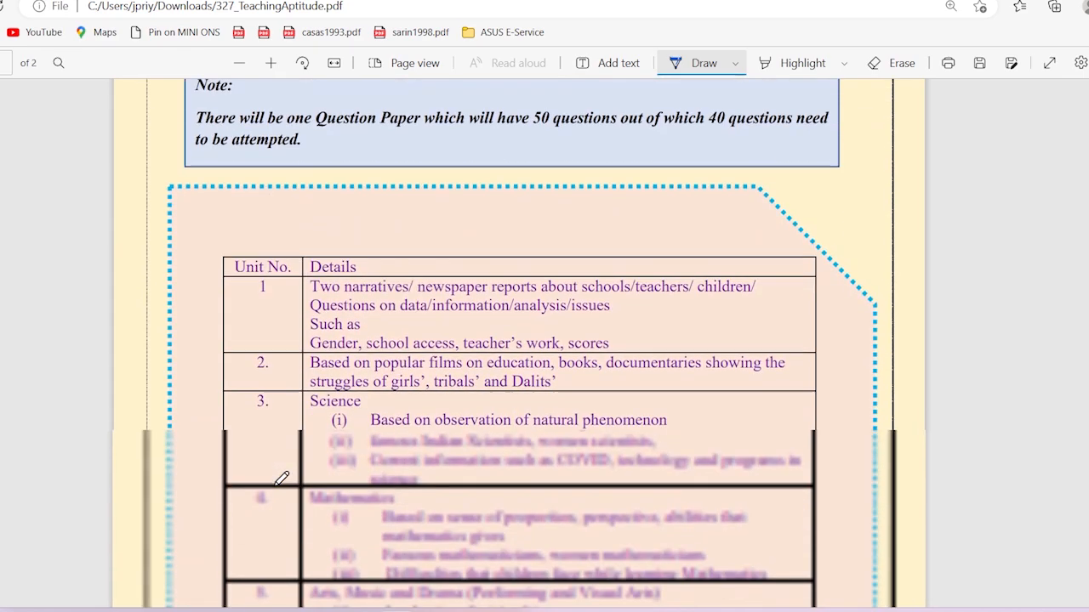
scroll(281, 480, up, 5)
scroll(282, 480, up, 5)
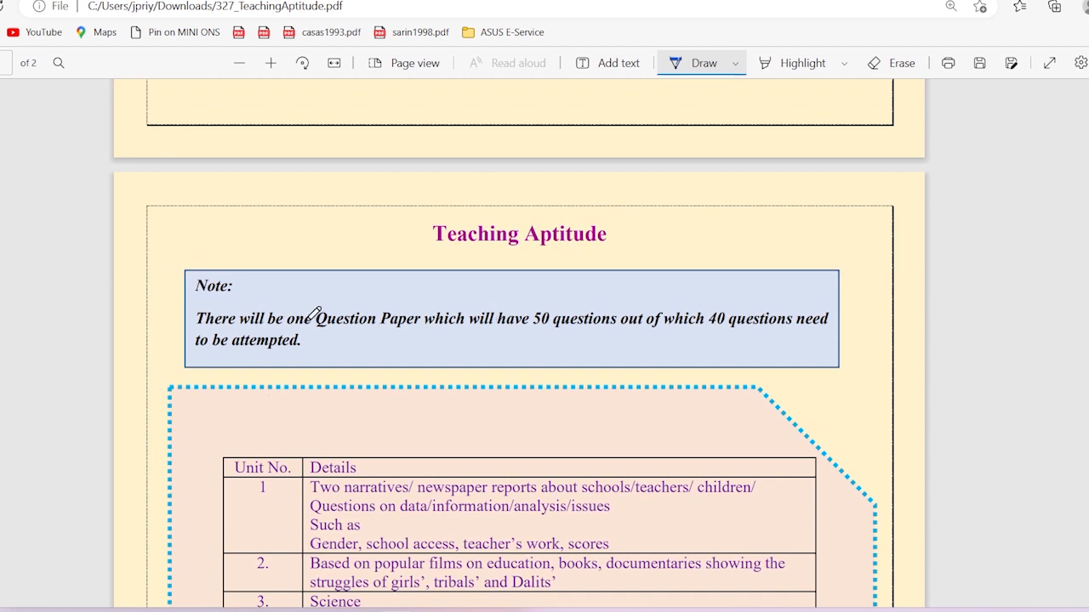
Underline Question and 50, circle 40, and write a circled 40/50 above the note
drag(334, 339, 357, 338)
drag(533, 337, 559, 332)
mouse_move(738, 301)
mouse_down()
mouse_move(707, 306)
mouse_move(737, 299)
mouse_up()
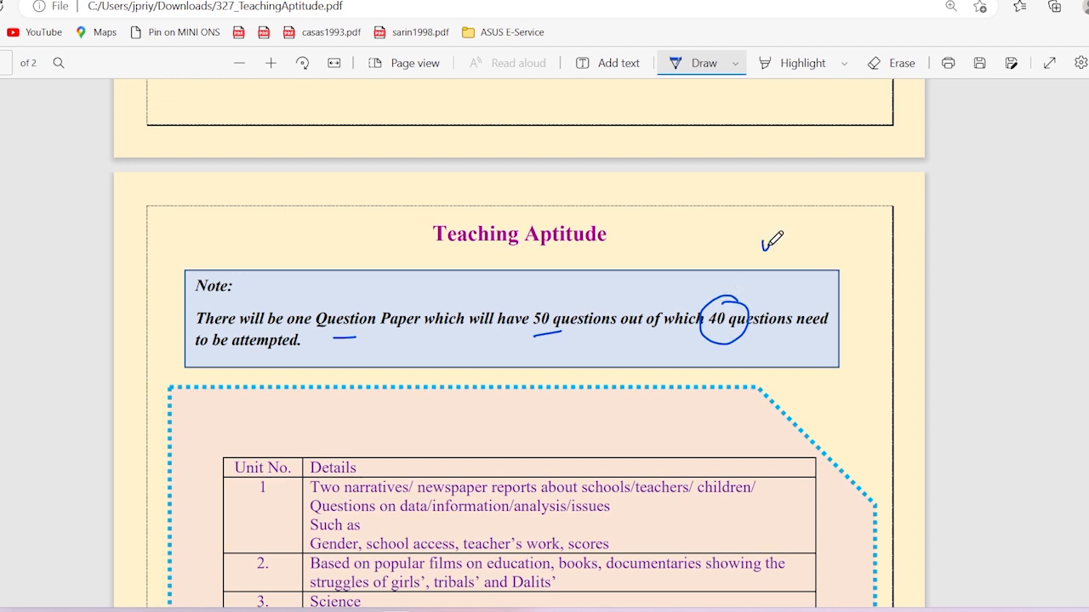
mouse_move(764, 240)
mouse_down()
mouse_move(790, 238)
mouse_move(774, 270)
mouse_move(806, 278)
mouse_move(824, 260)
mouse_up()
mouse_move(830, 217)
mouse_down()
mouse_move(749, 225)
mouse_move(851, 255)
mouse_move(817, 230)
mouse_up()
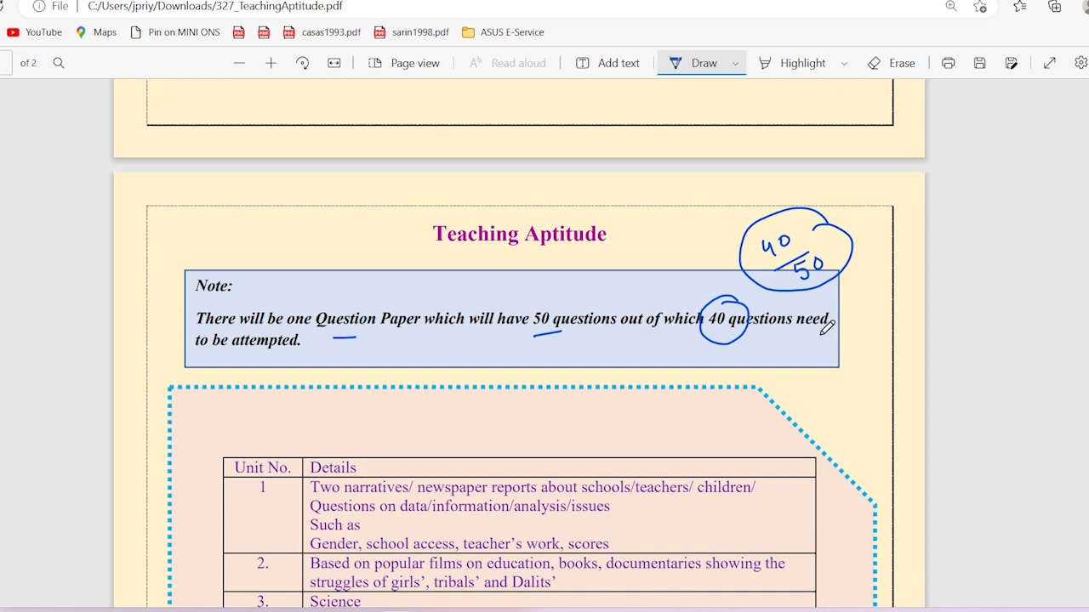
Write circled ×5 and −1 notes in the margin beside the note box
mouse_move(782, 371)
mouse_down()
mouse_move(803, 341)
mouse_move(802, 372)
mouse_move(823, 367)
mouse_move(817, 340)
mouse_up()
drag(846, 417, 863, 405)
mouse_move(861, 393)
mouse_down()
mouse_move(874, 422)
mouse_move(834, 416)
mouse_move(876, 442)
mouse_up()
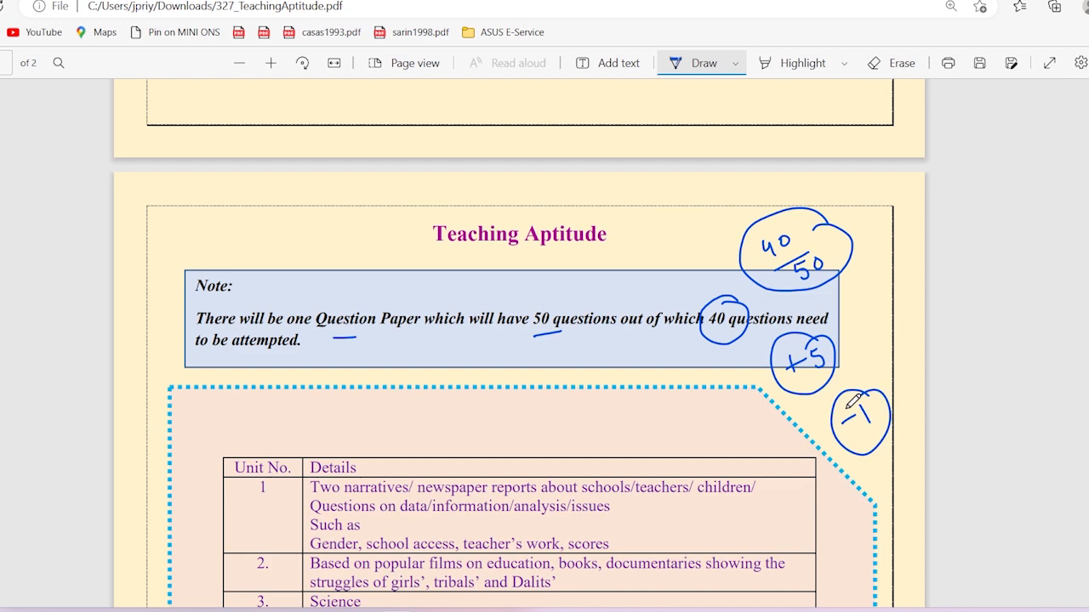
scroll(541, 407, down, 3)
scroll(541, 408, down, 1)
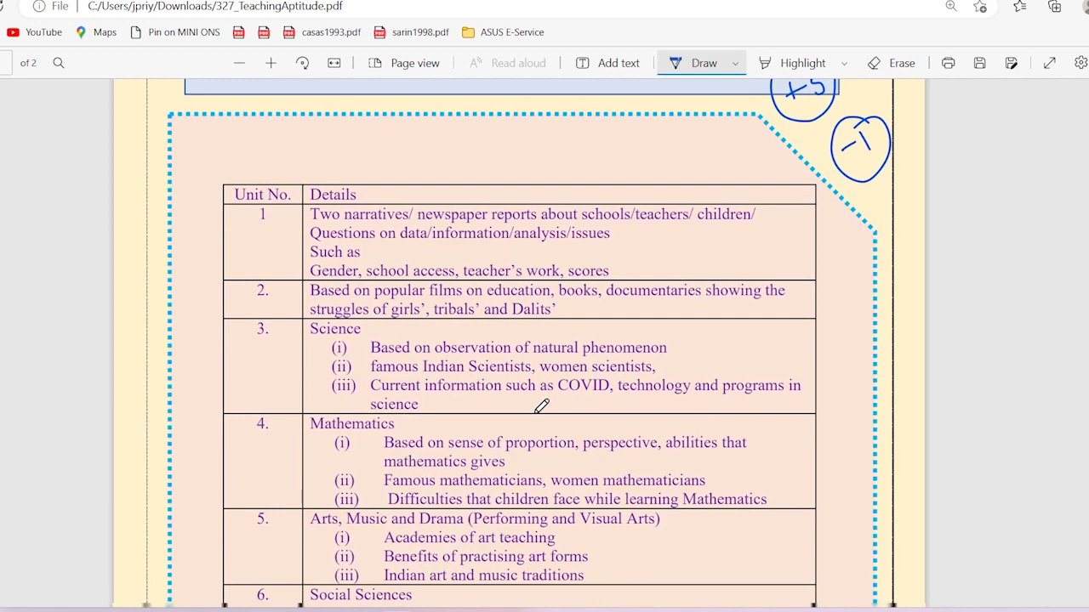
Tick unit 1 and underline its topics: schools, teachers, children, school access and scores
mouse_move(249, 217)
mouse_down()
mouse_move(270, 203)
mouse_move(325, 208)
mouse_up()
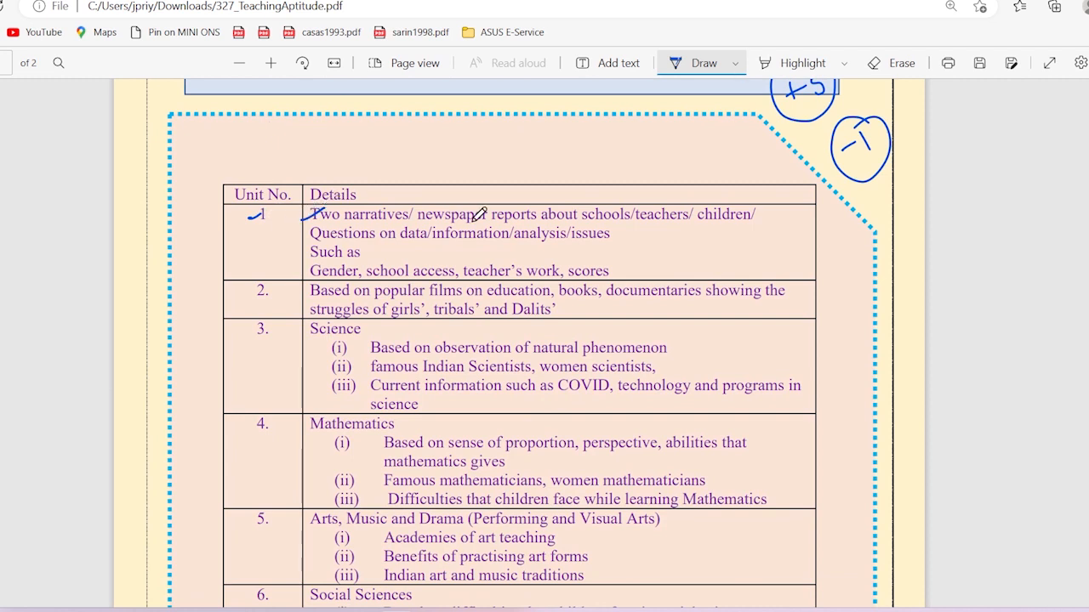
drag(611, 226, 708, 223)
drag(302, 238, 316, 233)
drag(299, 276, 313, 268)
drag(393, 257, 410, 252)
drag(514, 257, 602, 255)
Tick unit 2 and underline education, books, documentaries and struggles
drag(248, 293, 306, 282)
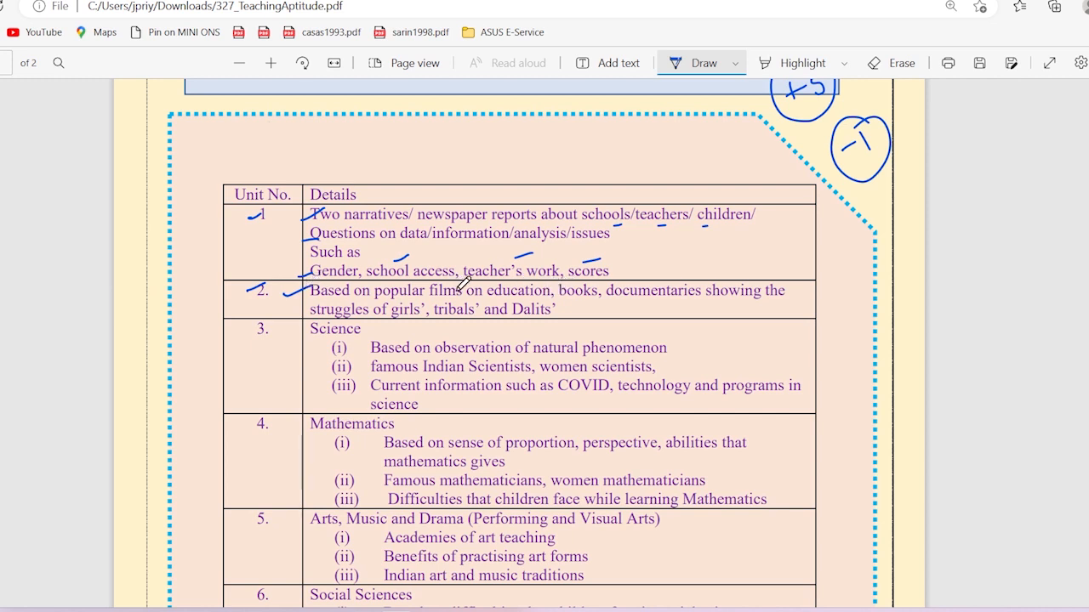
drag(497, 294, 512, 287)
drag(585, 300, 596, 301)
drag(662, 299, 679, 297)
drag(323, 311, 303, 317)
Tick unit 3 Science, mark the phenomenon and scientists items, and underline COVID
drag(257, 347, 274, 337)
drag(672, 349, 685, 343)
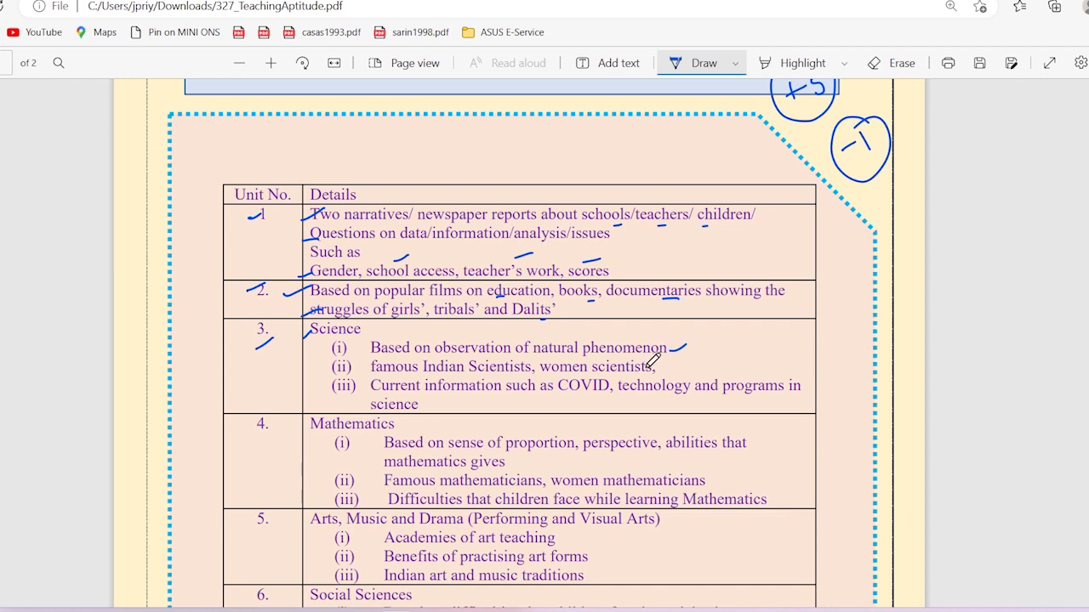
drag(657, 370, 684, 360)
drag(559, 394, 672, 395)
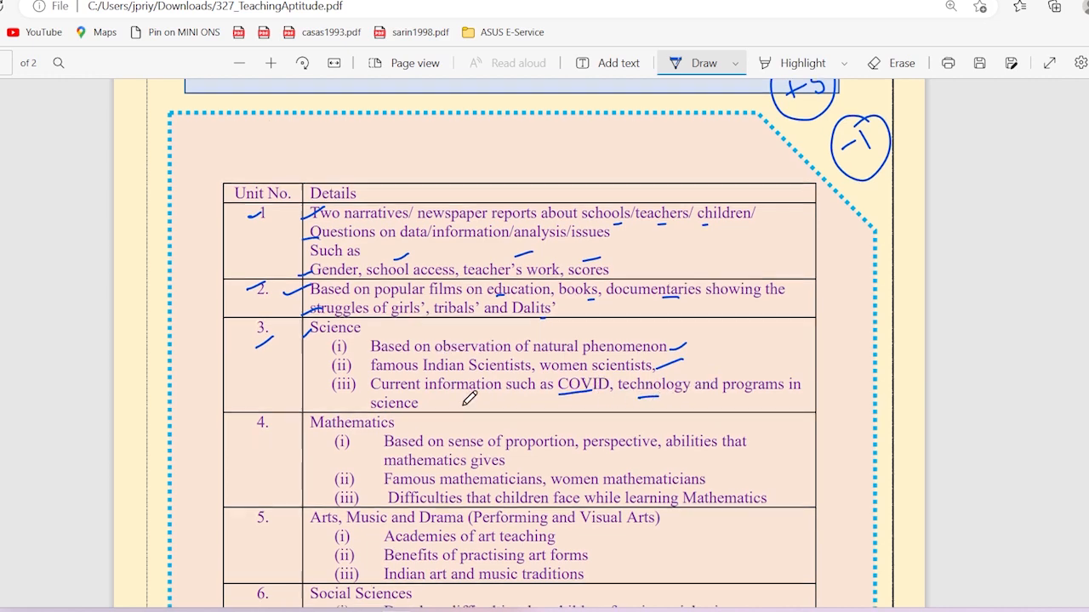
scroll(468, 400, down, 1)
scroll(468, 396, down, 2)
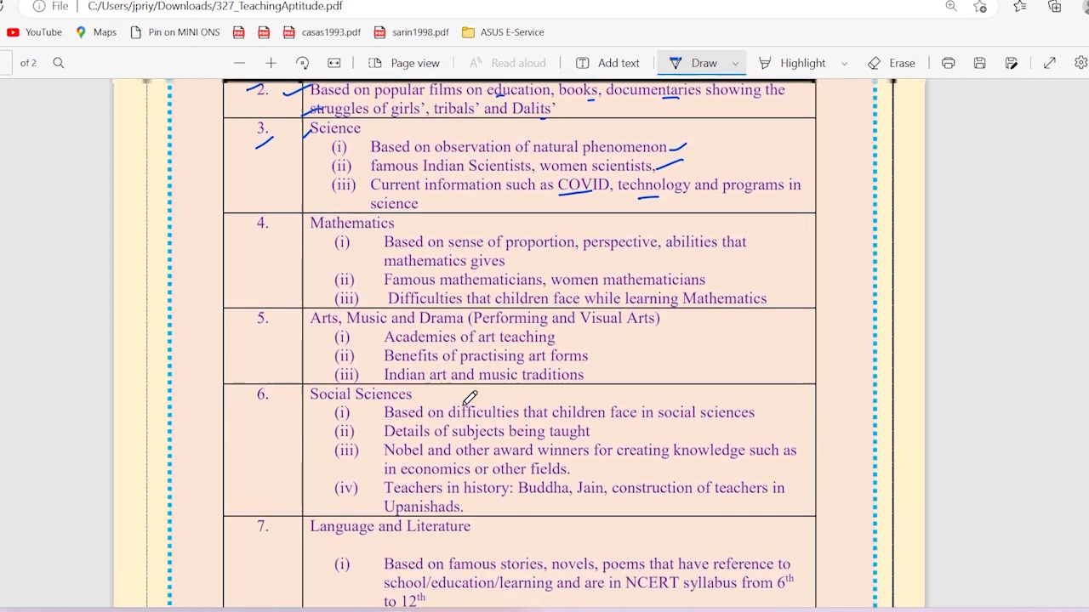
Tick unit 4 Mathematics, underline proportion, and tick the mathematicians and Difficulties items
drag(267, 230, 294, 224)
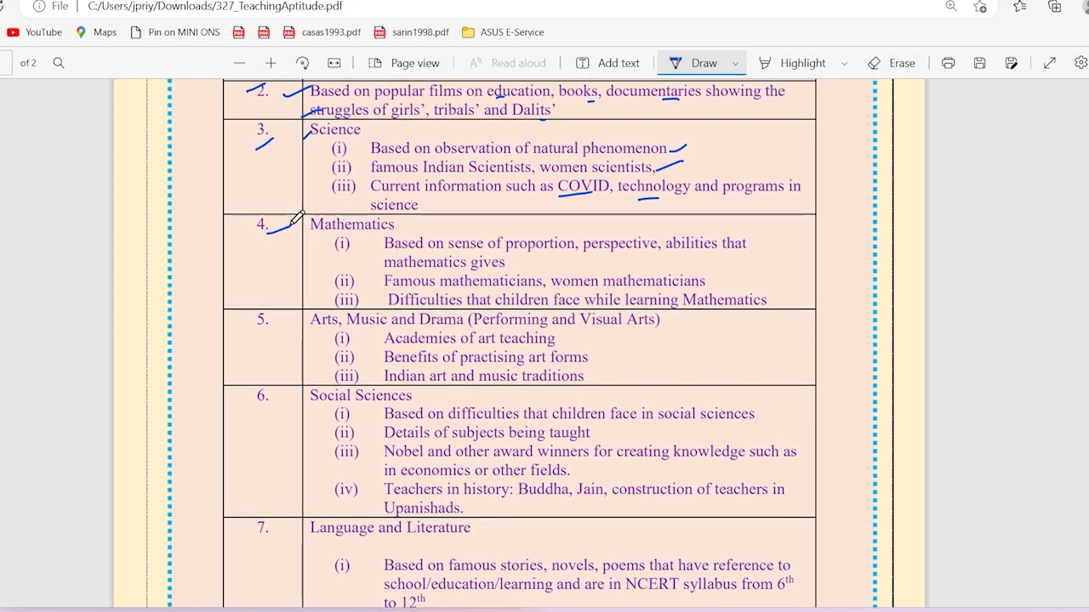
drag(526, 253, 716, 253)
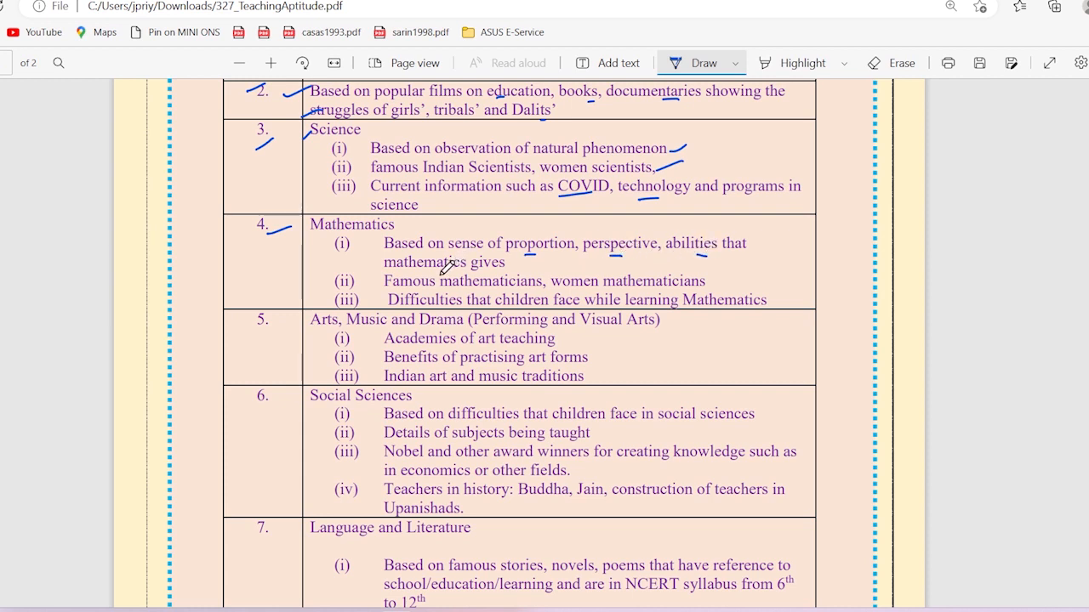
drag(372, 287, 405, 270)
drag(705, 281, 718, 271)
drag(371, 304, 403, 289)
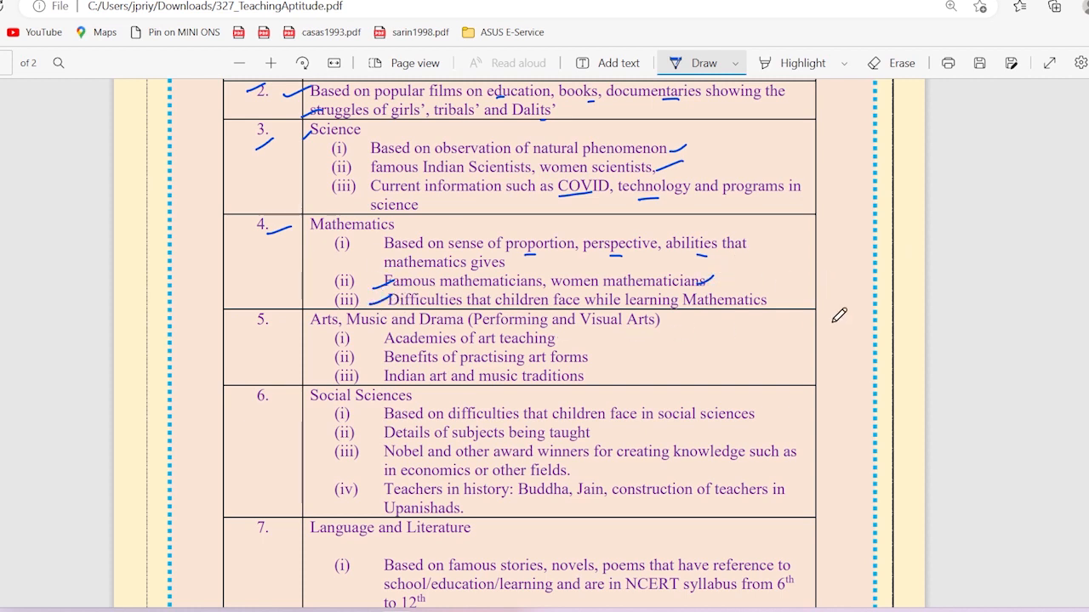
drag(767, 299, 786, 292)
Tick unit 5, underline Music, mark the art items, and tick unit 6
drag(266, 316, 284, 325)
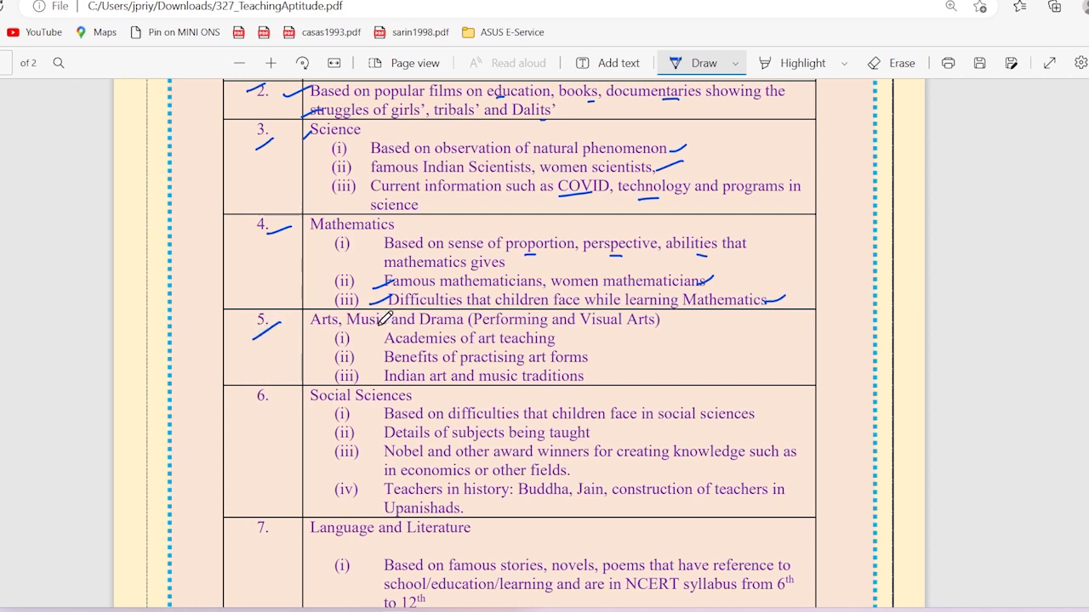
drag(364, 329, 390, 318)
drag(558, 345, 571, 341)
mouse_move(580, 365)
mouse_down()
mouse_move(596, 360)
mouse_move(591, 376)
mouse_up()
drag(257, 401, 328, 391)
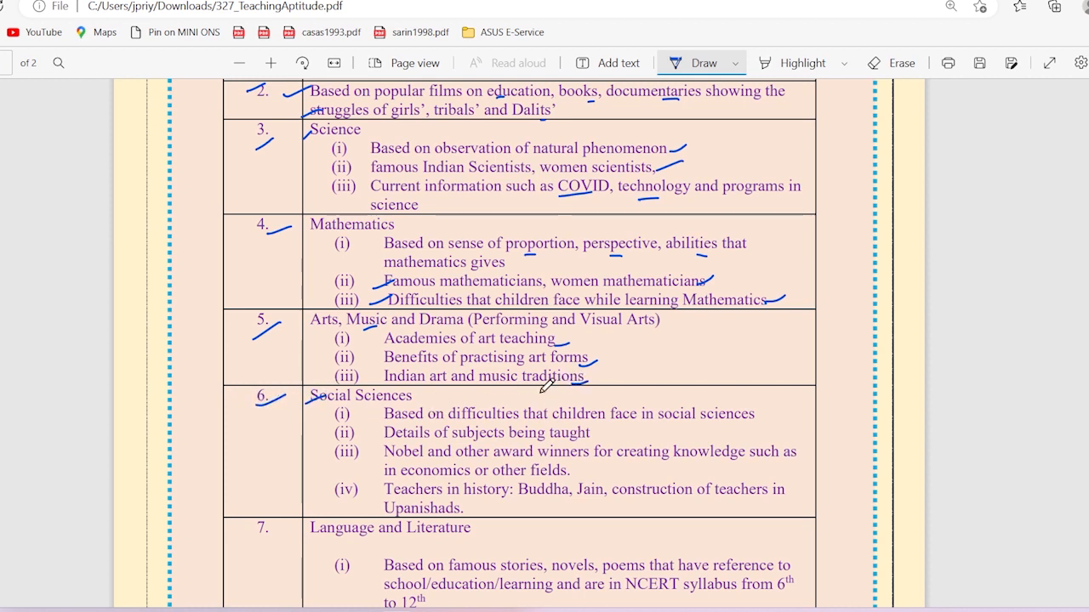
Tick the Social Sciences and Nobel items, underline economics, and tick item (iv) underlining Buddha
drag(743, 422, 769, 413)
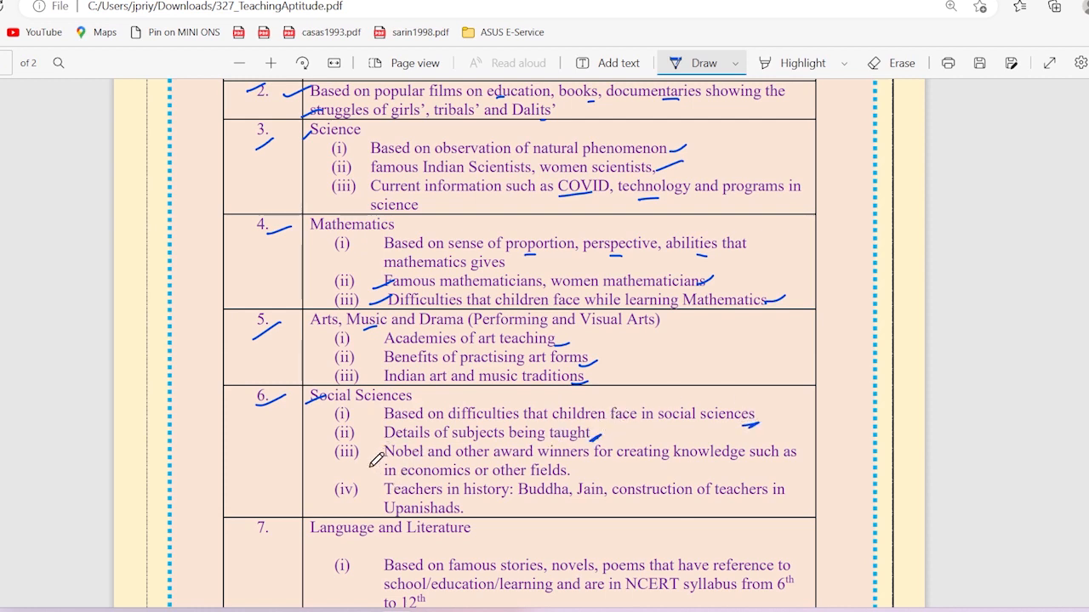
drag(365, 468, 389, 448)
drag(429, 479, 464, 472)
drag(352, 490, 358, 502)
drag(548, 498, 654, 500)
scroll(302, 466, down, 1)
scroll(302, 466, down, 2)
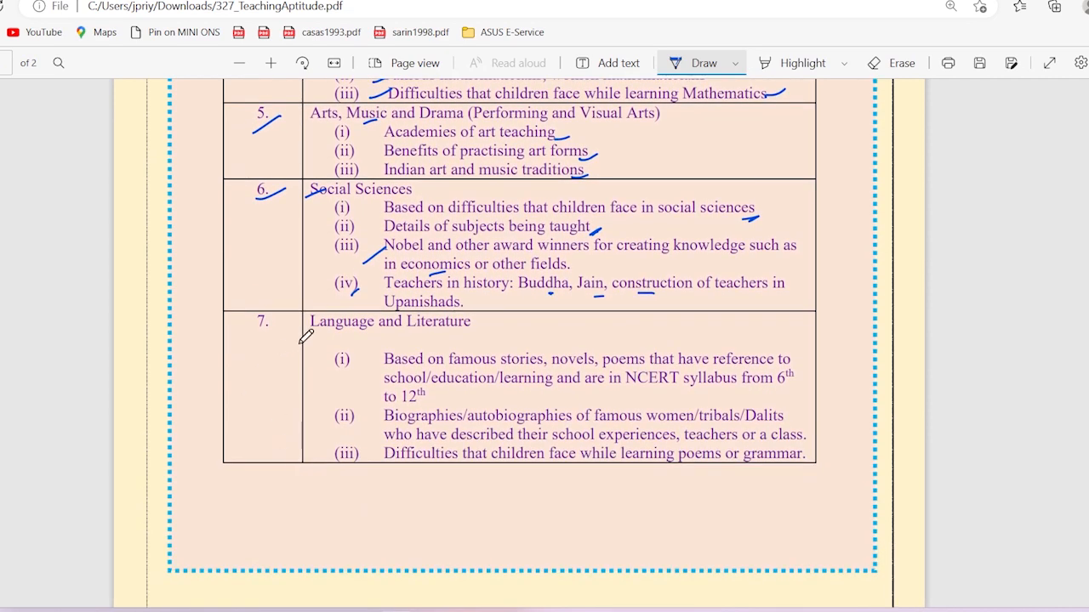
Tick unit 7 Language and item (i), underlining NCERT and the 6th–12th class range
drag(248, 330, 334, 321)
drag(360, 357, 405, 342)
drag(633, 389, 679, 382)
drag(771, 397, 815, 383)
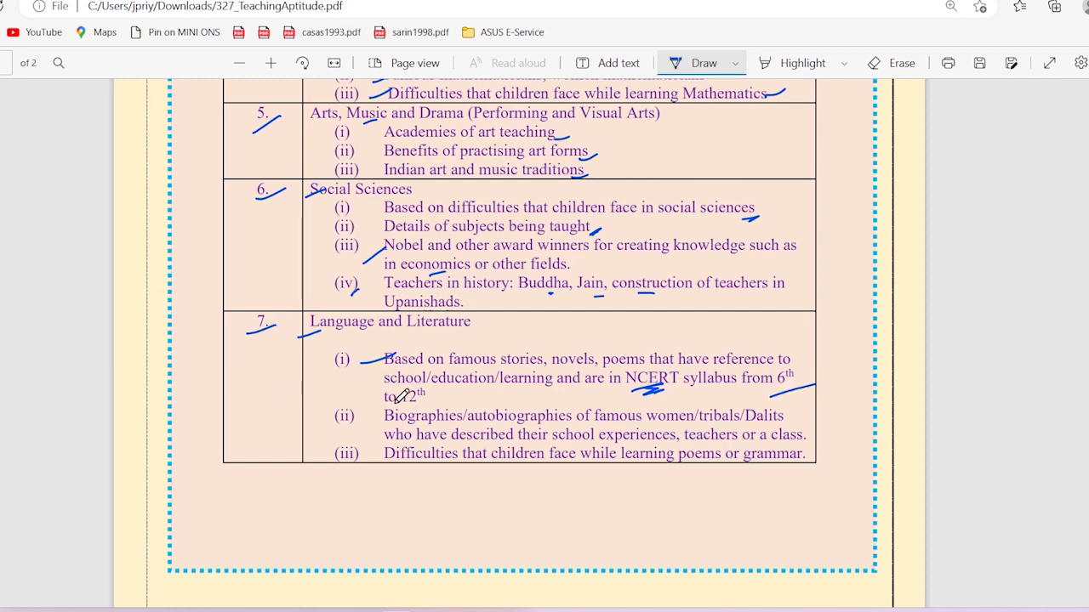
drag(422, 401, 432, 393)
Tick item (ii), underline autobiographies, teachers and class, and underline poems or grammar in (iii)
drag(373, 420, 405, 408)
drag(497, 418, 524, 406)
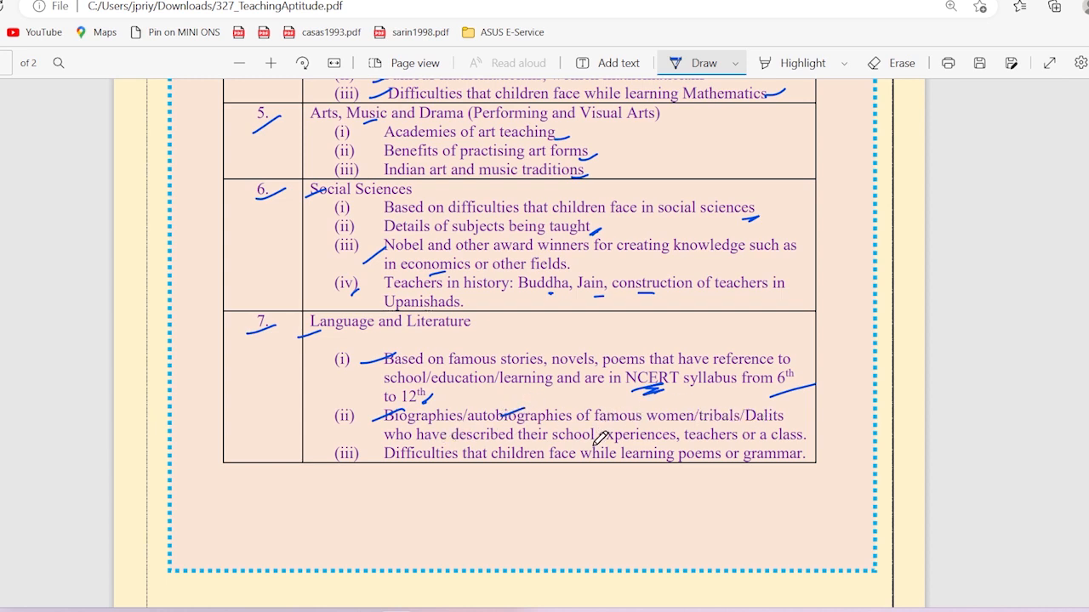
drag(637, 449, 653, 442)
drag(791, 444, 808, 439)
drag(713, 465, 752, 460)
scroll(720, 474, up, 5)
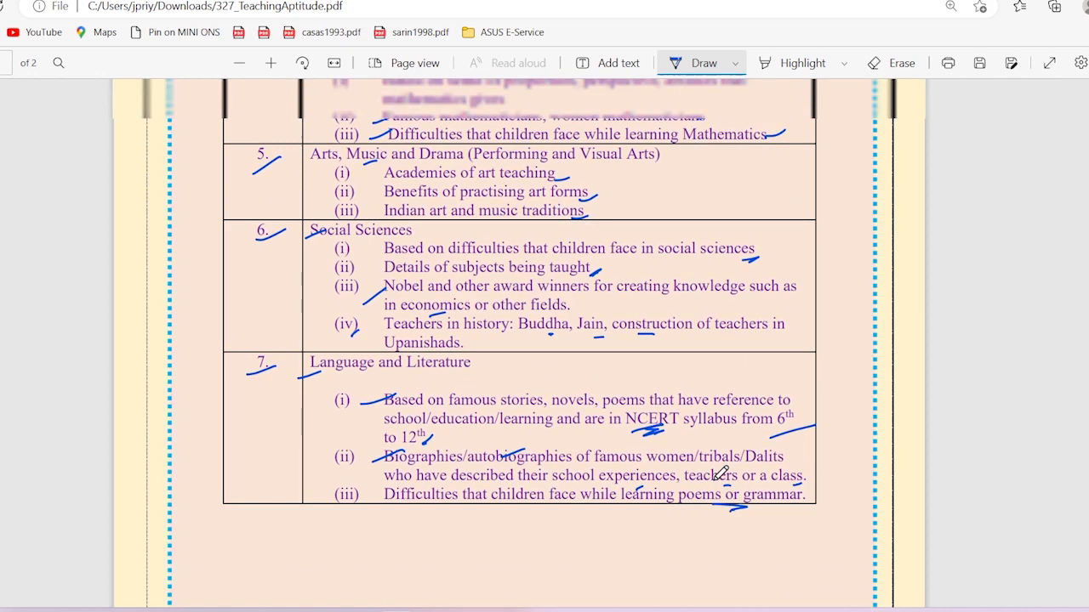
scroll(721, 474, up, 5)
scroll(721, 473, up, 5)
scroll(721, 474, up, 5)
scroll(721, 474, up, 4)
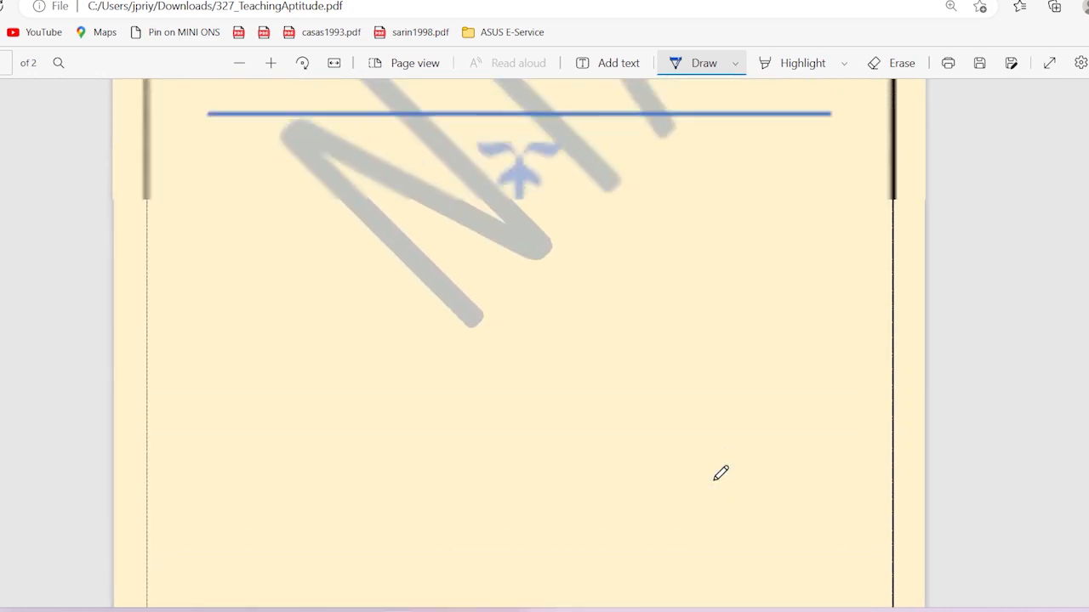
scroll(720, 474, up, 4)
scroll(721, 474, down, 3)
scroll(721, 474, down, 6)
scroll(721, 474, down, 6)
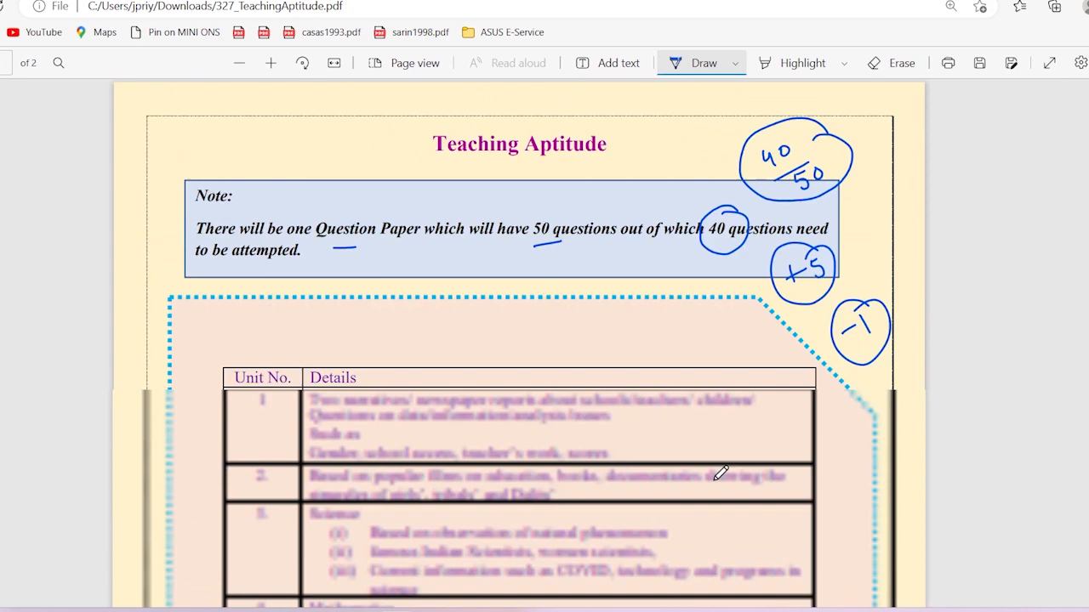
scroll(720, 474, down, 3)
scroll(720, 474, down, 1)
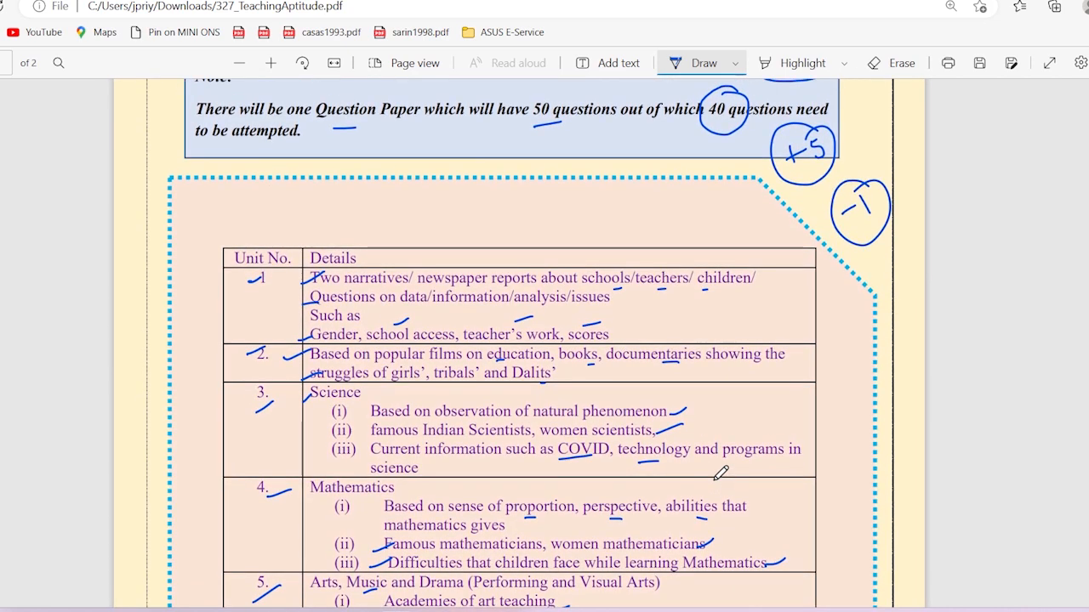
key(ctrl+plus)
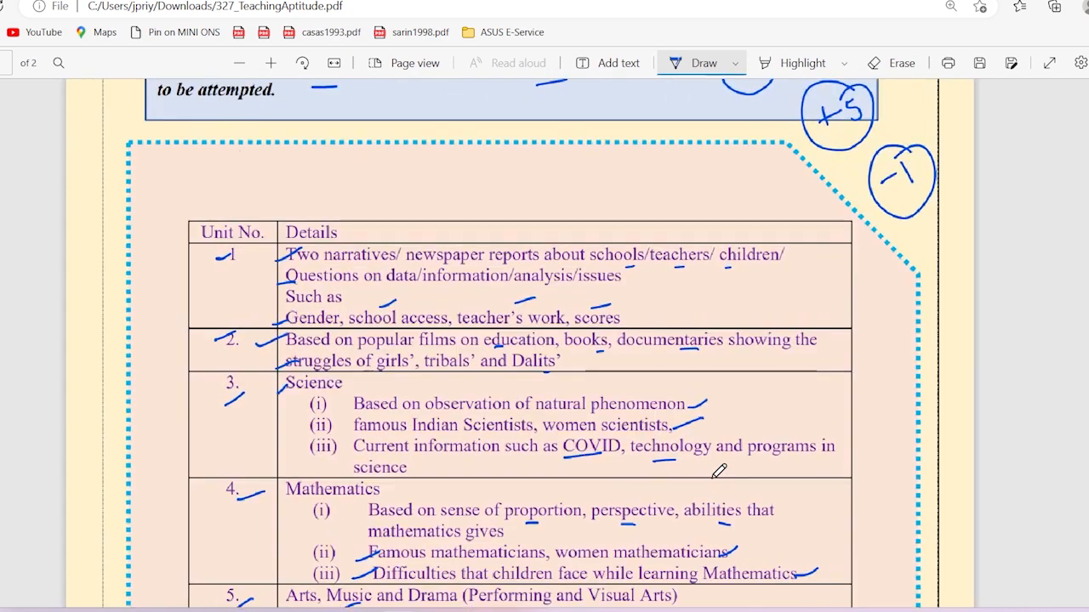
scroll(717, 473, up, 2)
scroll(717, 473, up, 4)
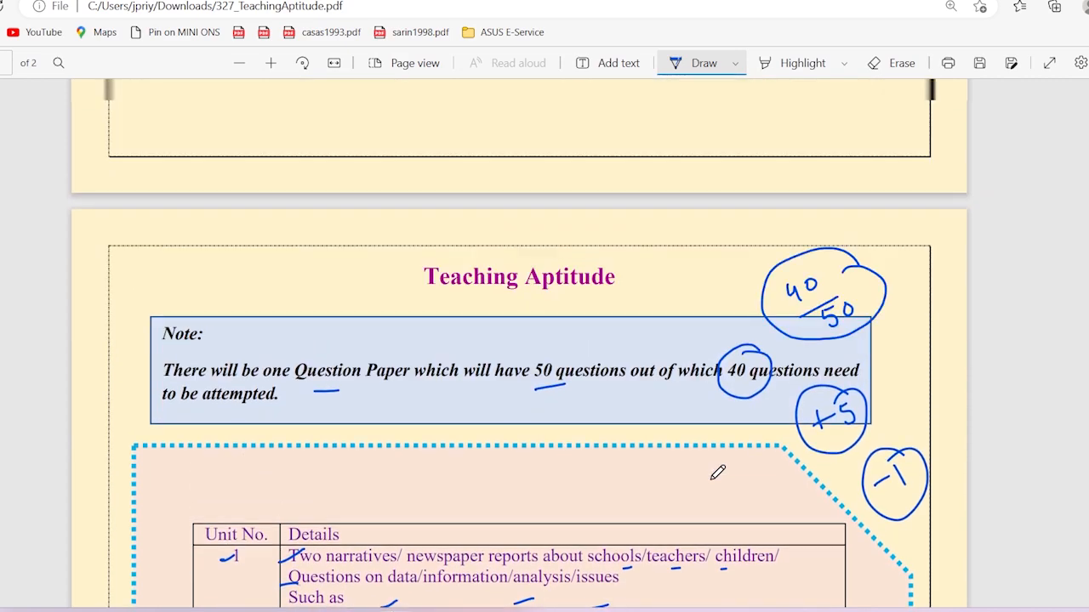
scroll(717, 473, down, 6)
scroll(717, 473, down, 5)
scroll(717, 473, down, 3)
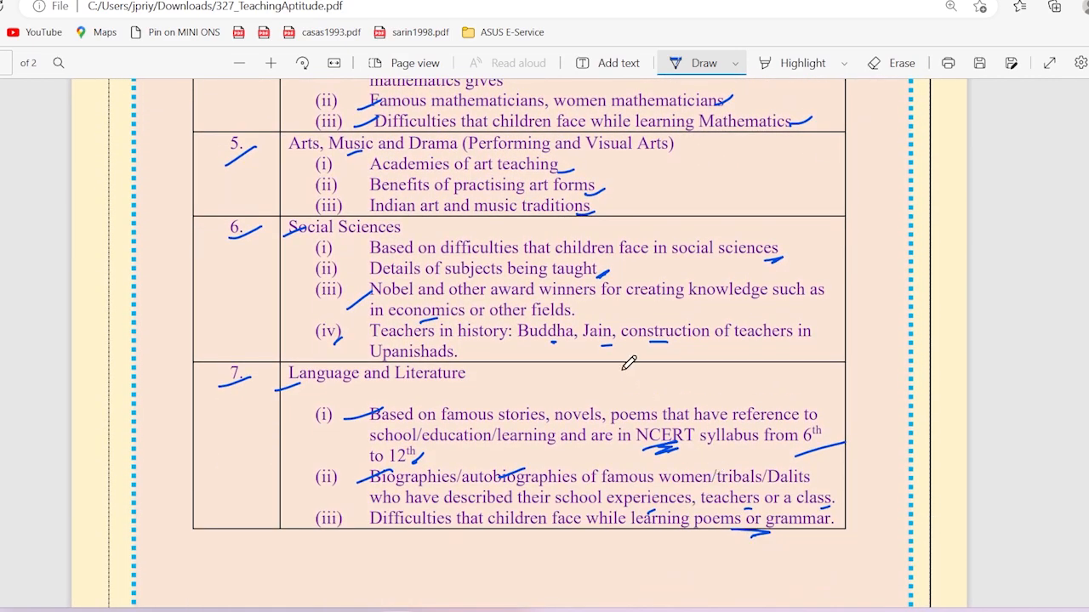
scroll(569, 361, up, 3)
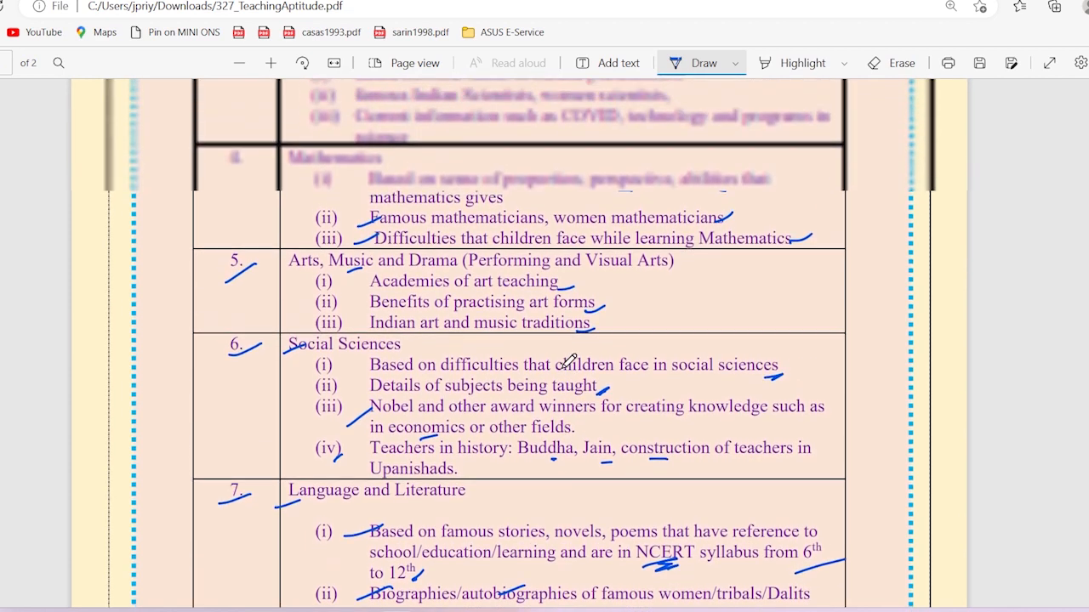
scroll(568, 361, up, 2)
scroll(568, 361, up, 2)
scroll(568, 361, up, 3)
scroll(569, 362, up, 1)
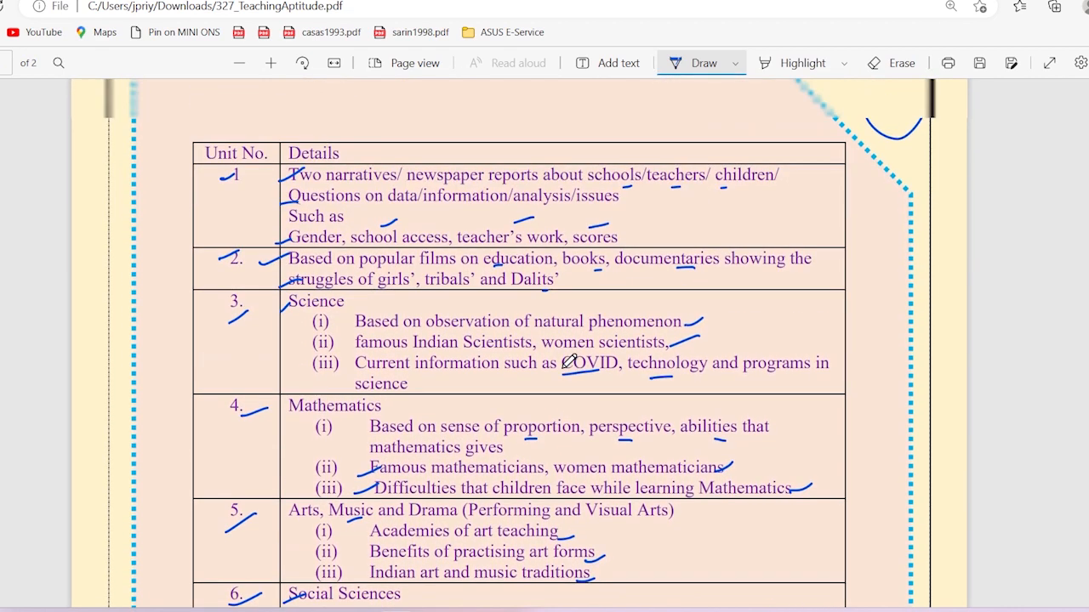
scroll(568, 361, up, 1)
scroll(568, 362, up, 2)
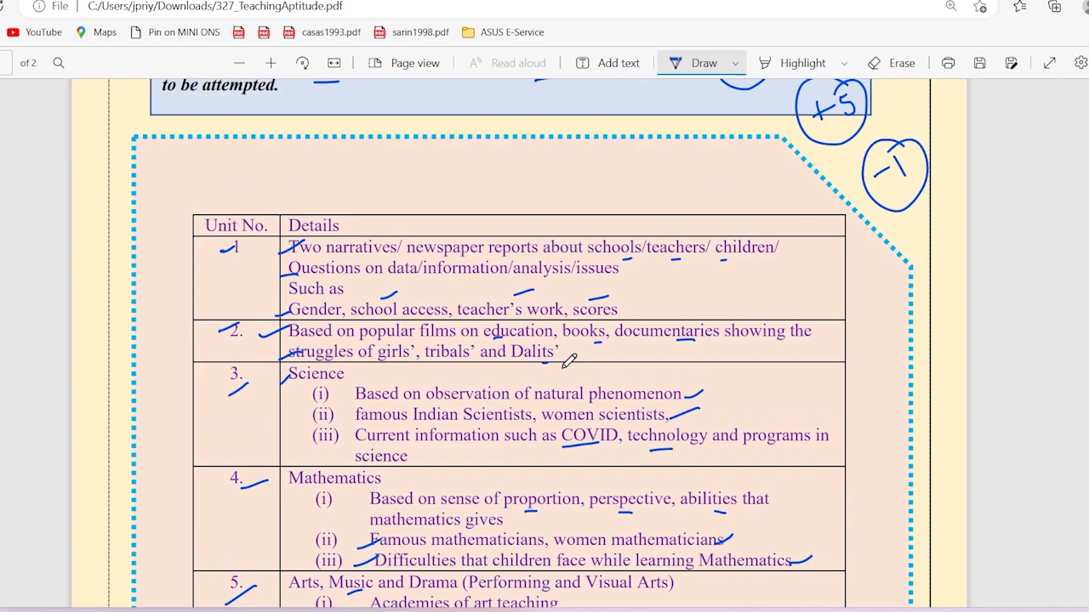
scroll(569, 362, up, 2)
scroll(568, 361, up, 2)
scroll(569, 361, up, 2)
scroll(569, 362, up, 1)
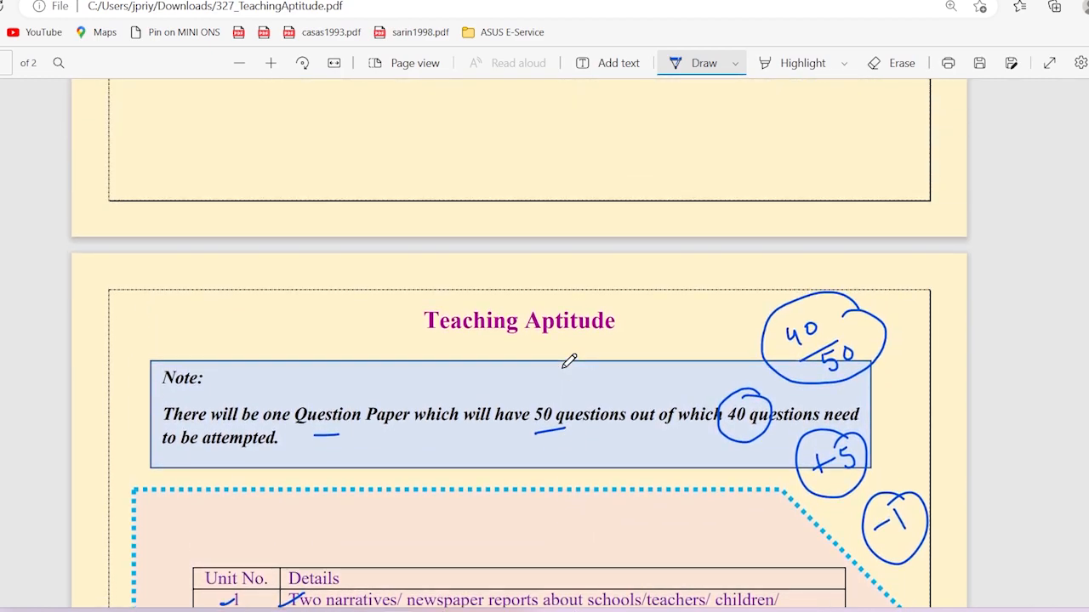
scroll(569, 362, down, 2)
scroll(568, 362, down, 1)
scroll(568, 361, down, 2)
scroll(568, 361, down, 3)
scroll(569, 361, down, 3)
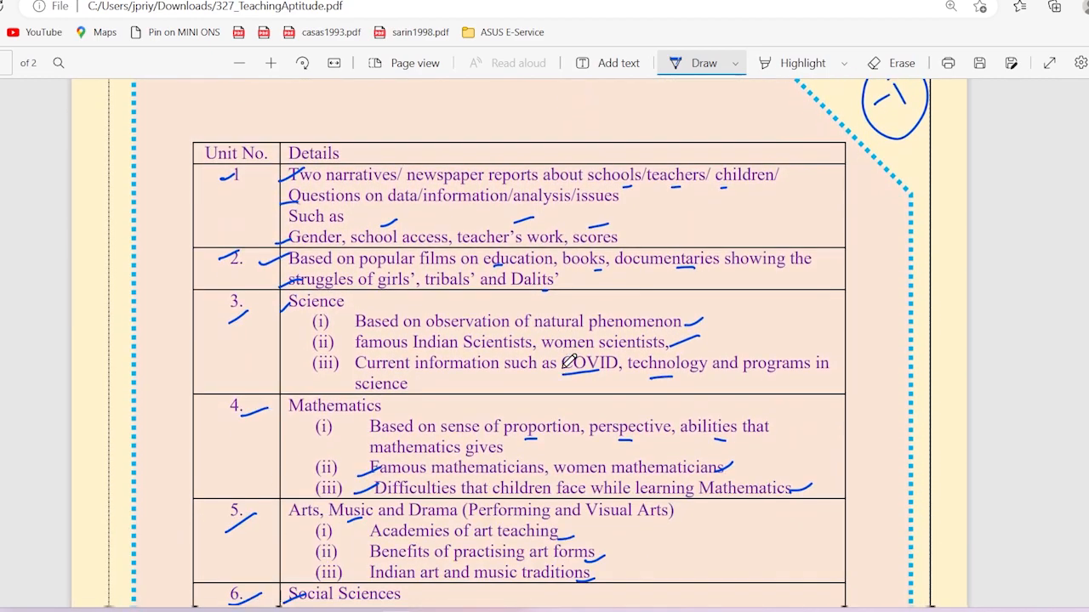
scroll(568, 361, down, 2)
scroll(569, 361, up, 3)
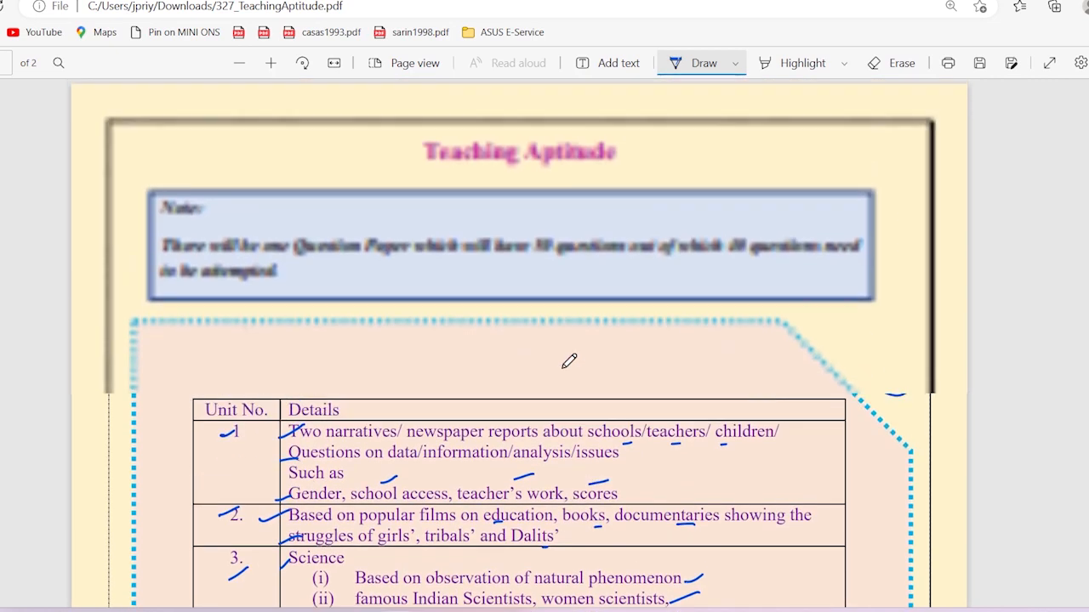
scroll(568, 361, up, 2)
scroll(569, 362, up, 2)
scroll(568, 362, up, 3)
scroll(568, 362, up, 3)
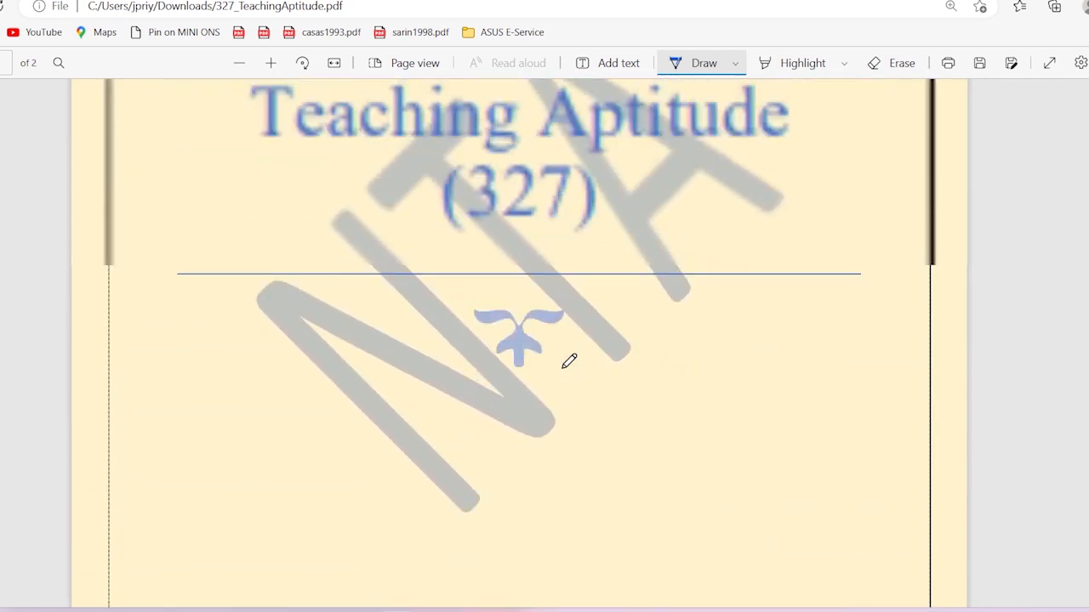
scroll(568, 362, up, 3)
scroll(568, 362, up, 2)
scroll(568, 362, up, 2)
scroll(568, 362, up, 3)
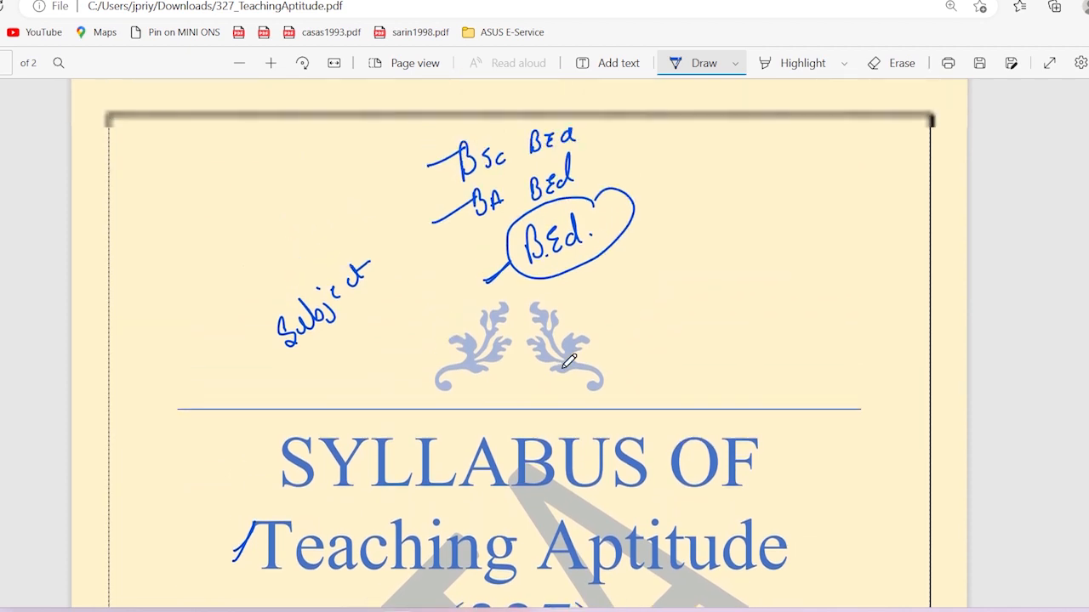
scroll(568, 362, up, 1)
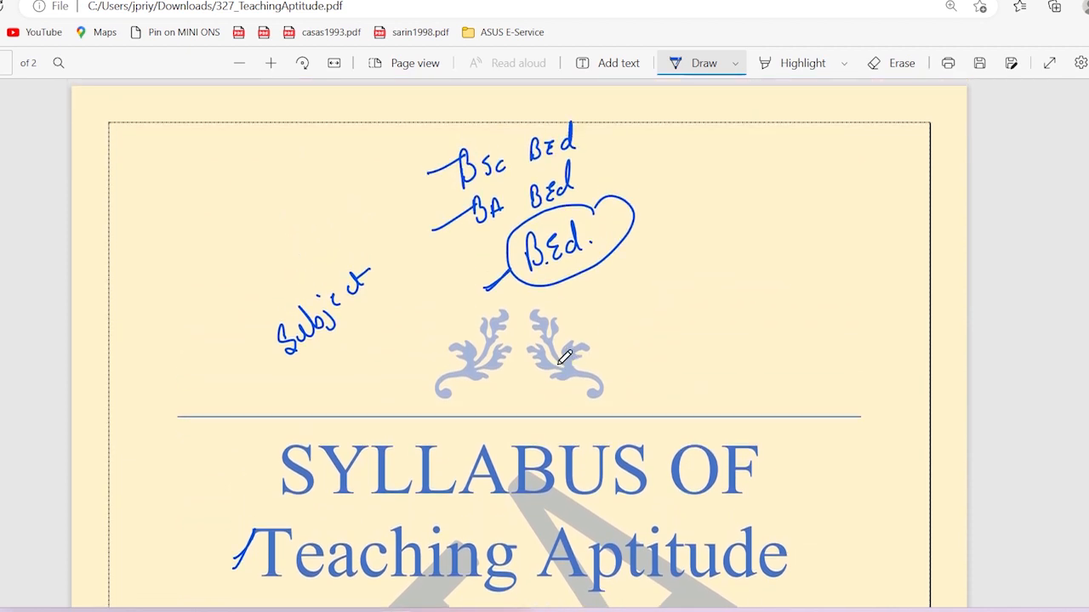